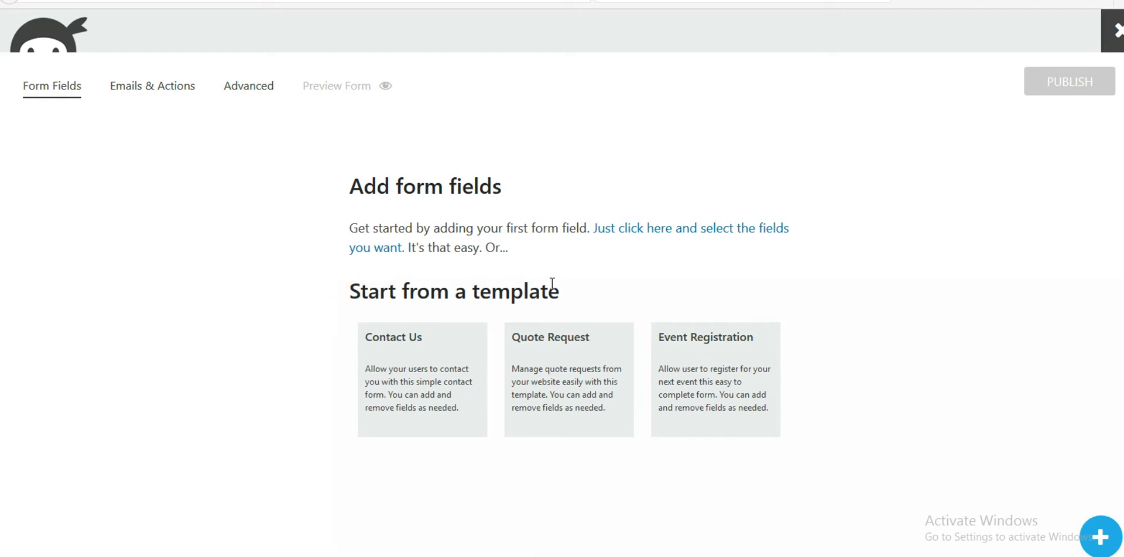
Step: Create a new form from the Contact Us template
left_click(410, 349)
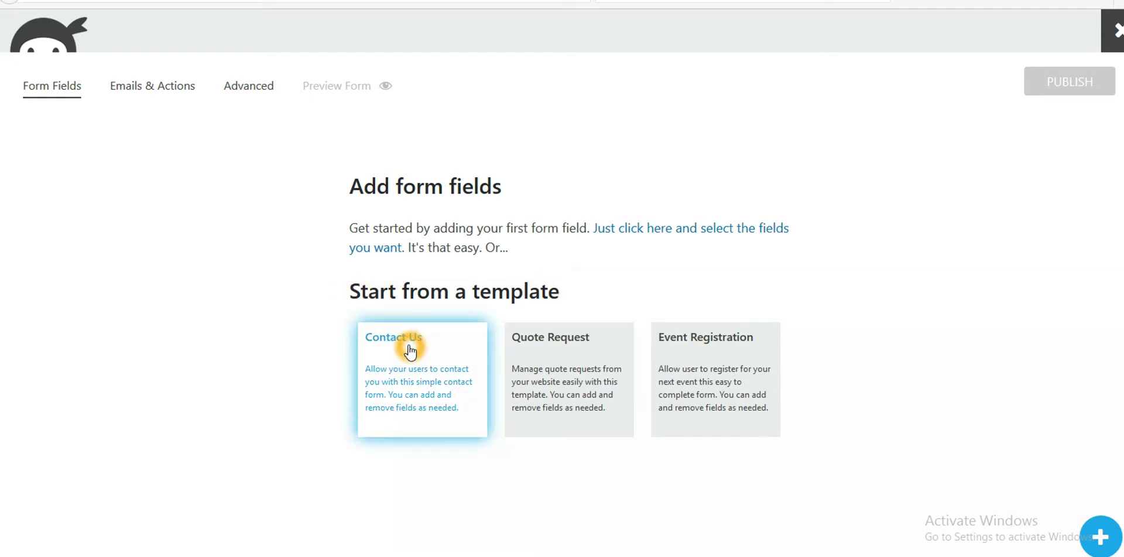
left_click(410, 350)
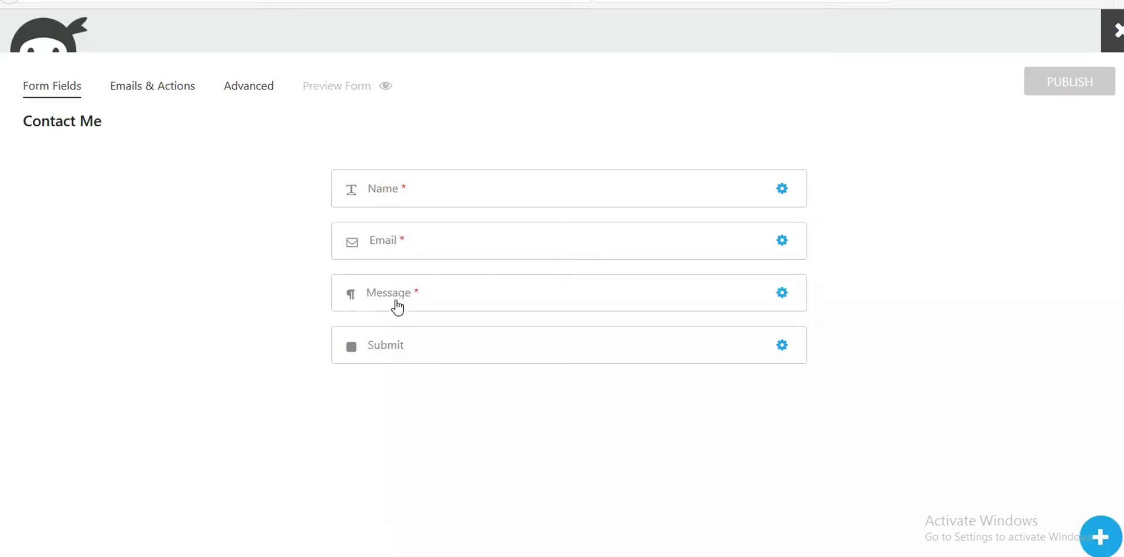
left_click(377, 344)
Step: Preview the contact form, check its Name, Email and Message fields, and return to the form builder
left_click(304, 84)
left_click(384, 89)
left_click(386, 89)
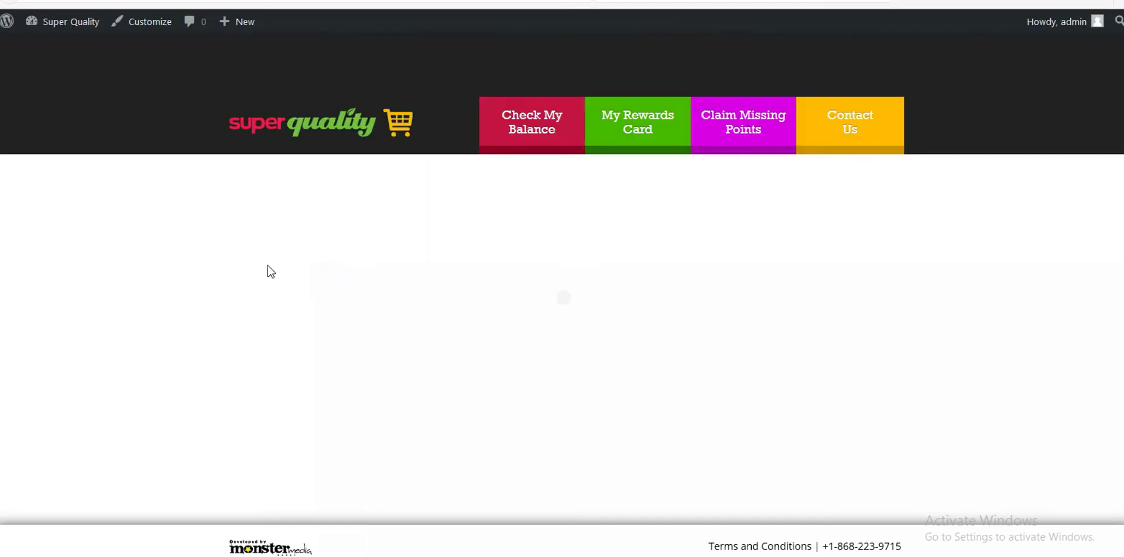
left_click(226, 273)
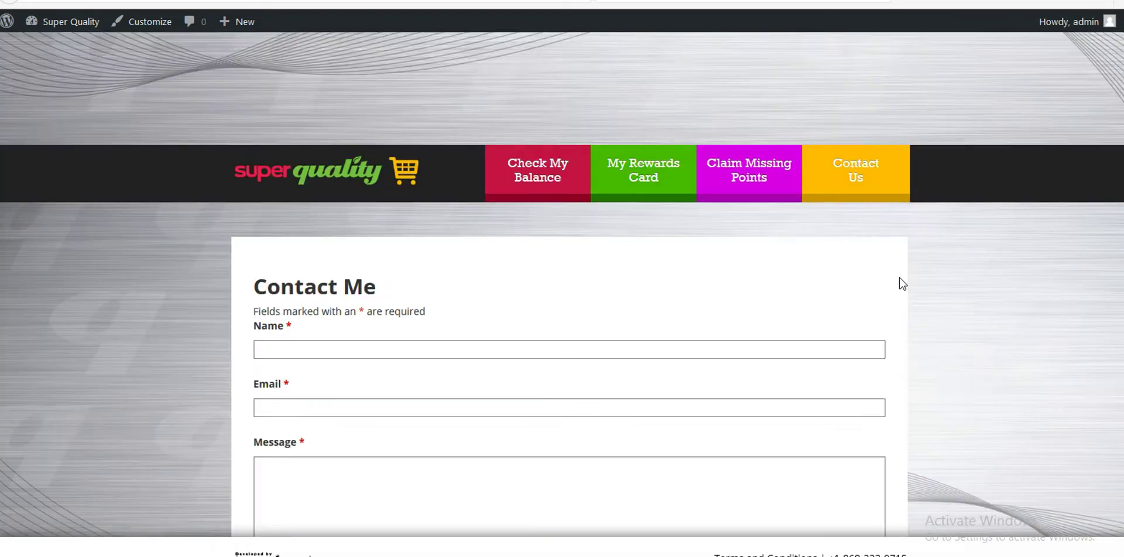
scroll(898, 283, "down", 2)
left_click(317, 371)
left_click(311, 214)
left_click(306, 271)
left_click(314, 344)
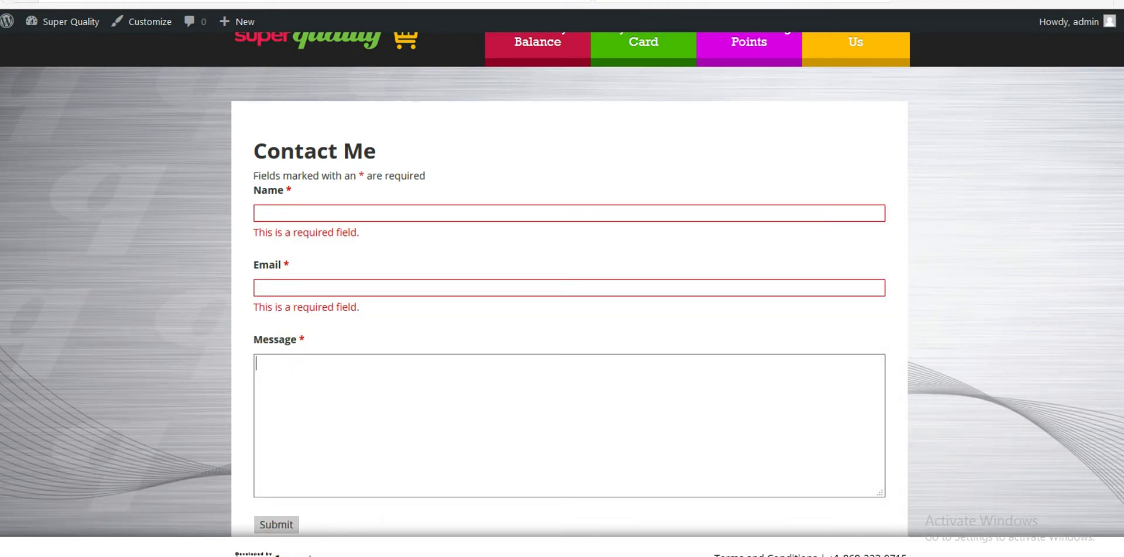
key("ctrl+shift+Tab")
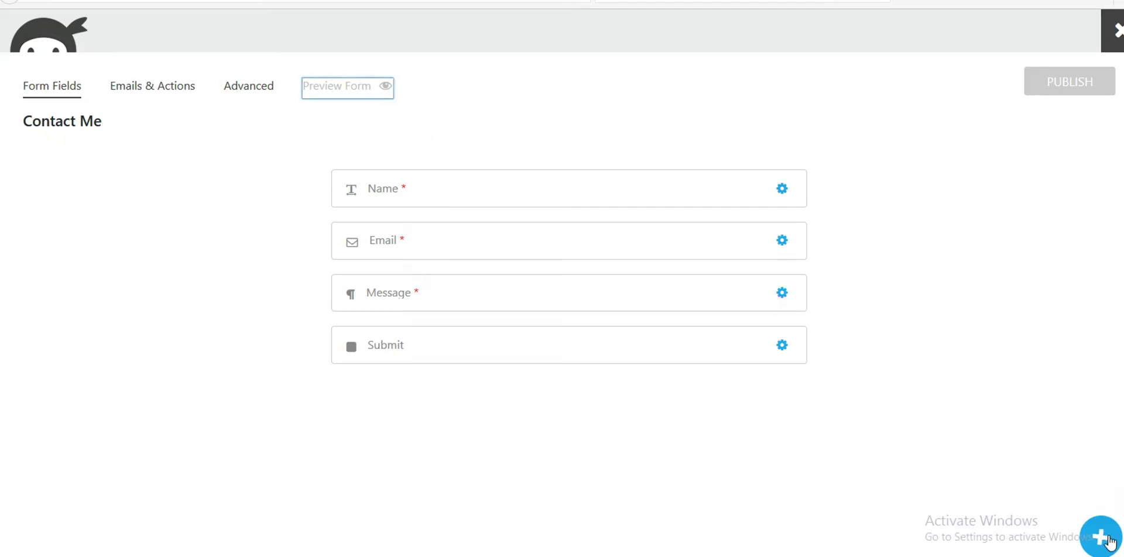
Step: Add a Date field to the form and delete the surplus duplicate of it
left_click(1107, 541)
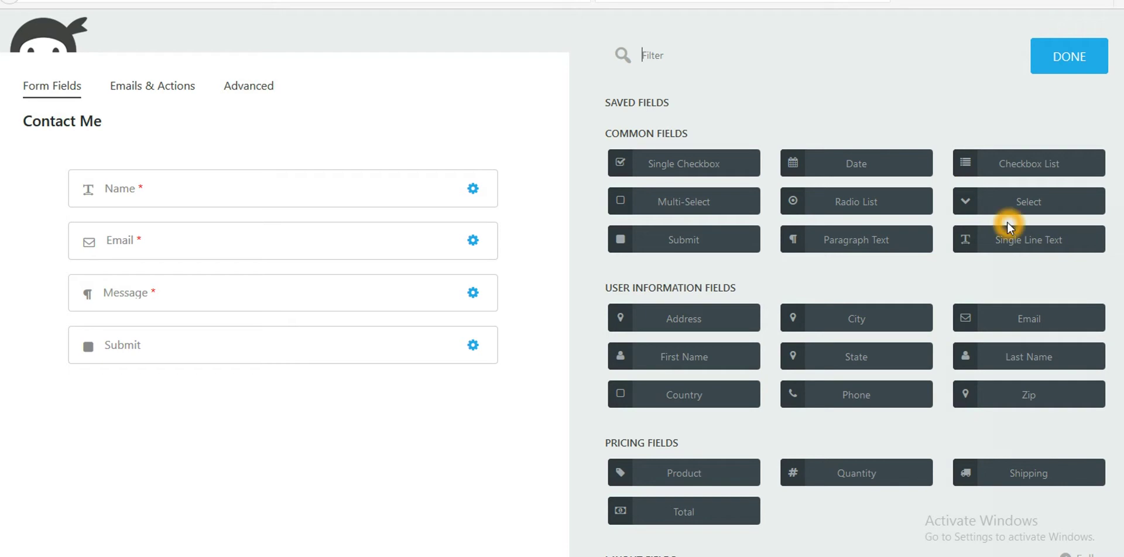
left_click(1012, 165)
left_click(854, 164)
left_click(853, 164)
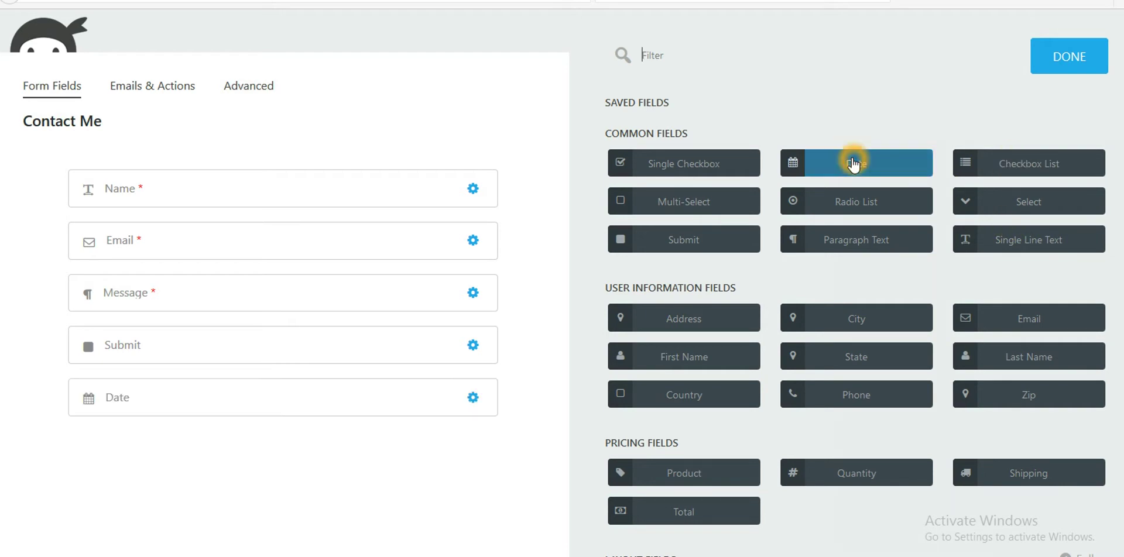
left_click(854, 163)
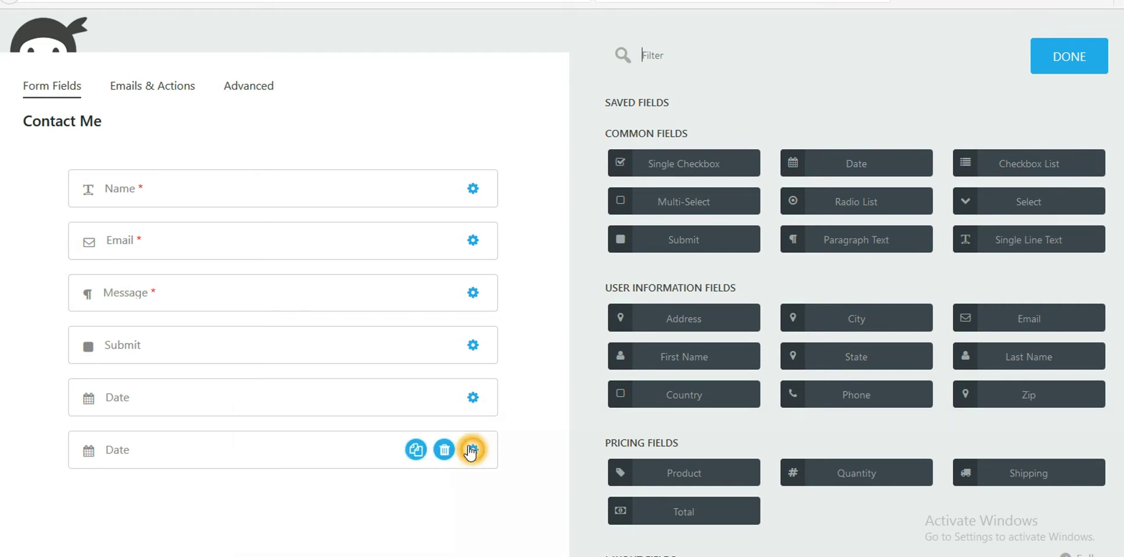
left_click(444, 449)
Step: Move the Date field between the Email and Message fields
left_click(263, 381)
left_click(266, 390)
left_click_drag(265, 396, 263, 264)
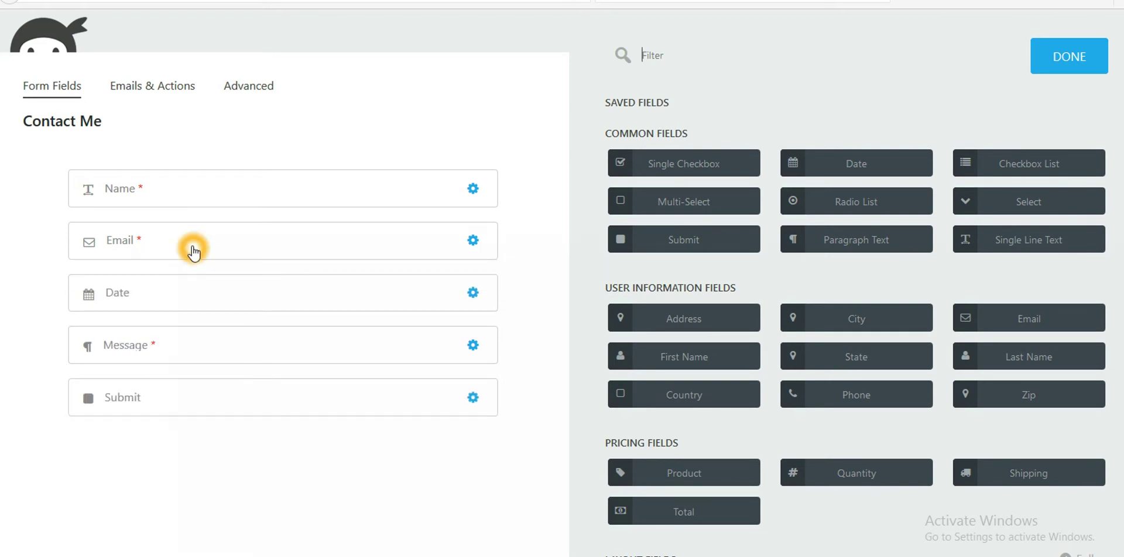
Step: Duplicate the Name field and set the copy's label to "Name 2"
mouse_move(476, 187)
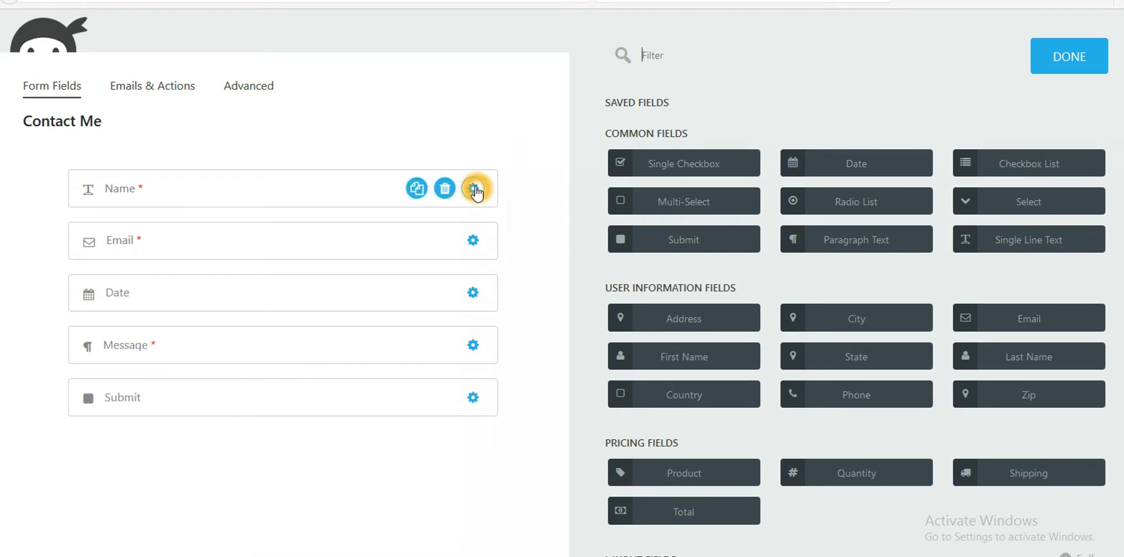
left_click(415, 189)
left_click(474, 248)
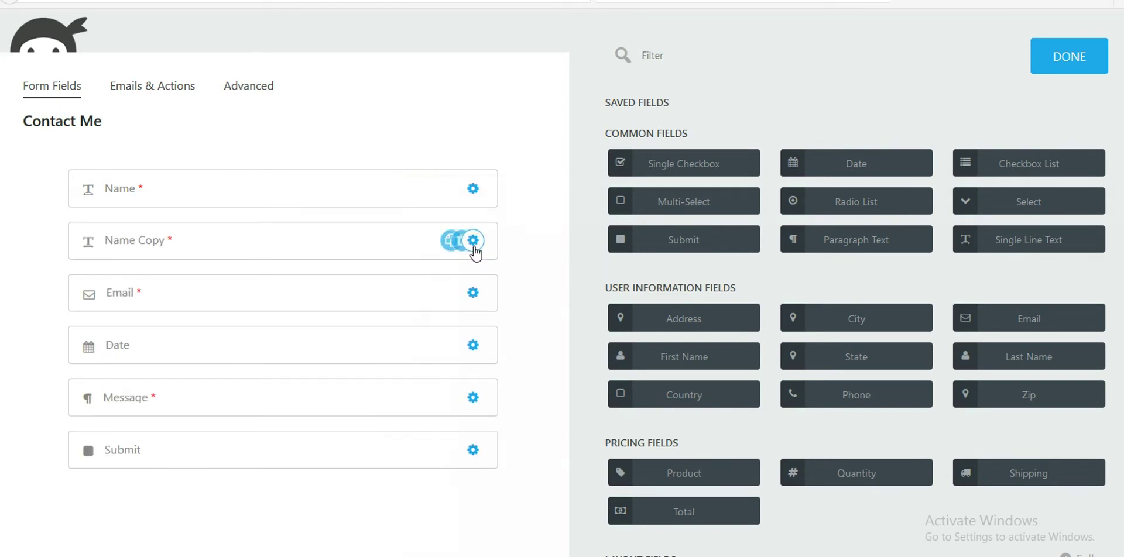
left_click(474, 249)
left_click_drag(676, 151, 600, 148)
left_click(872, 126)
key("Right")
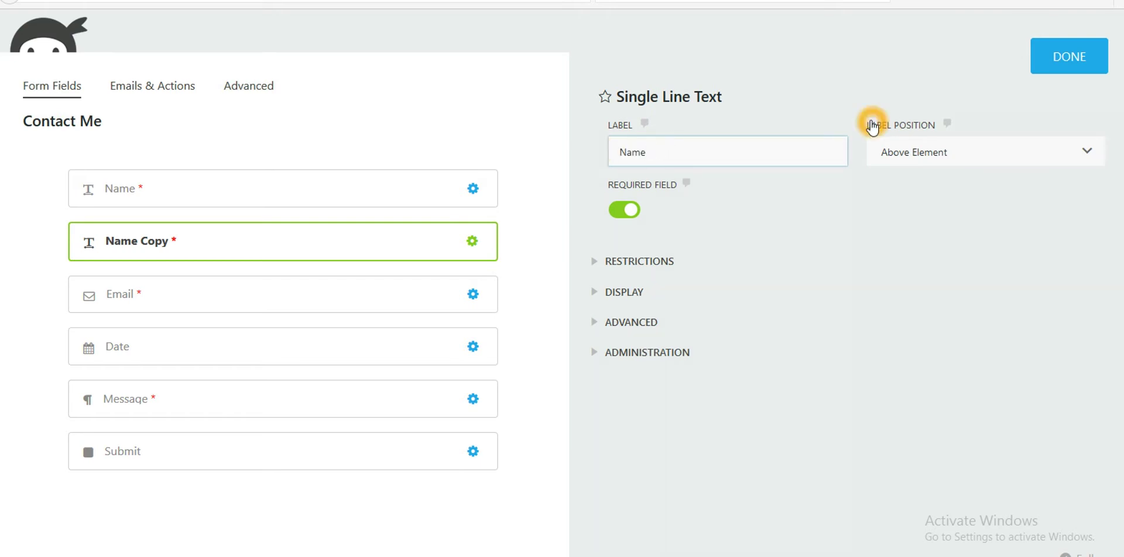
left_click(927, 196)
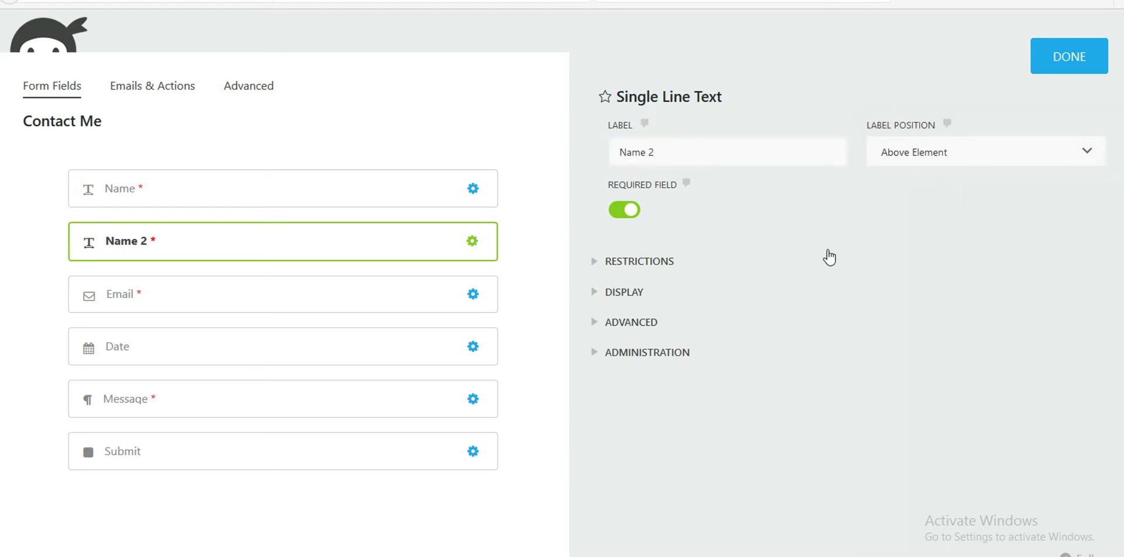
Step: Examine the Restrictions and Display settings of the Name 2 field, including input limits, custom class names, help text and description
left_click(594, 261)
scroll(817, 320, "down", 1)
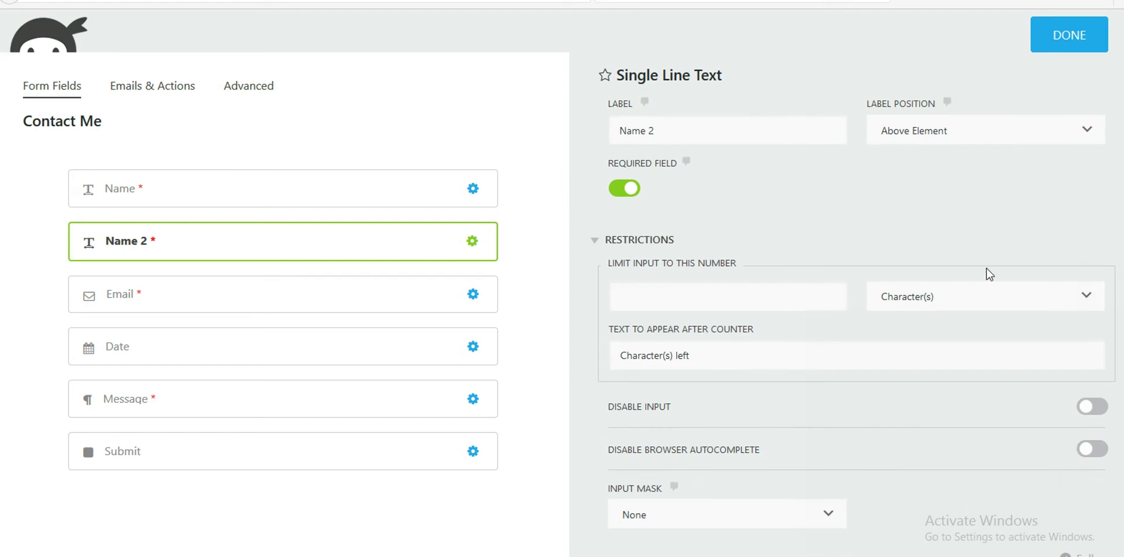
left_click(1023, 295)
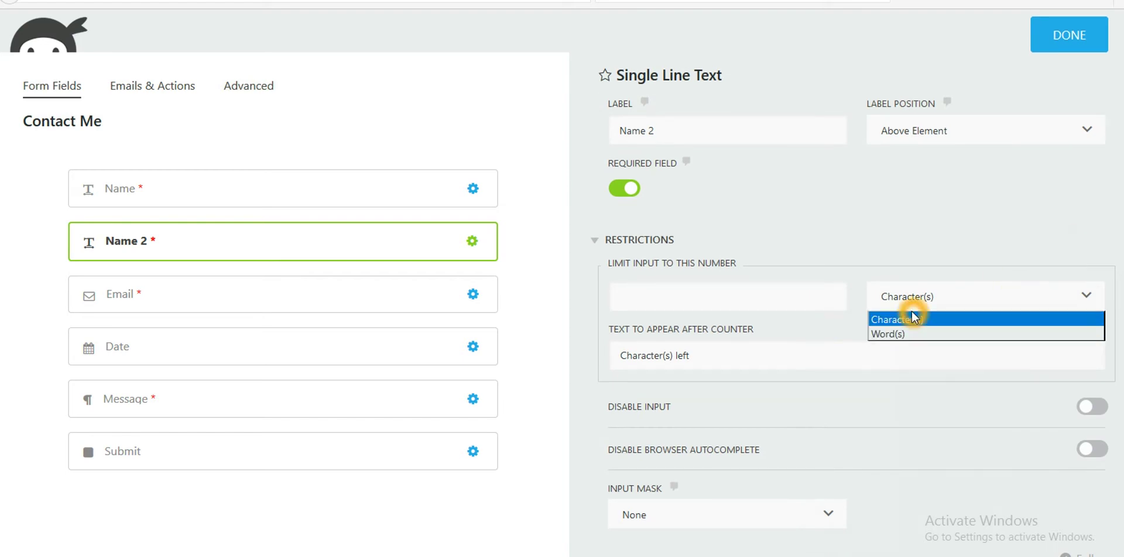
left_click(584, 442)
scroll(584, 443, "down", 1)
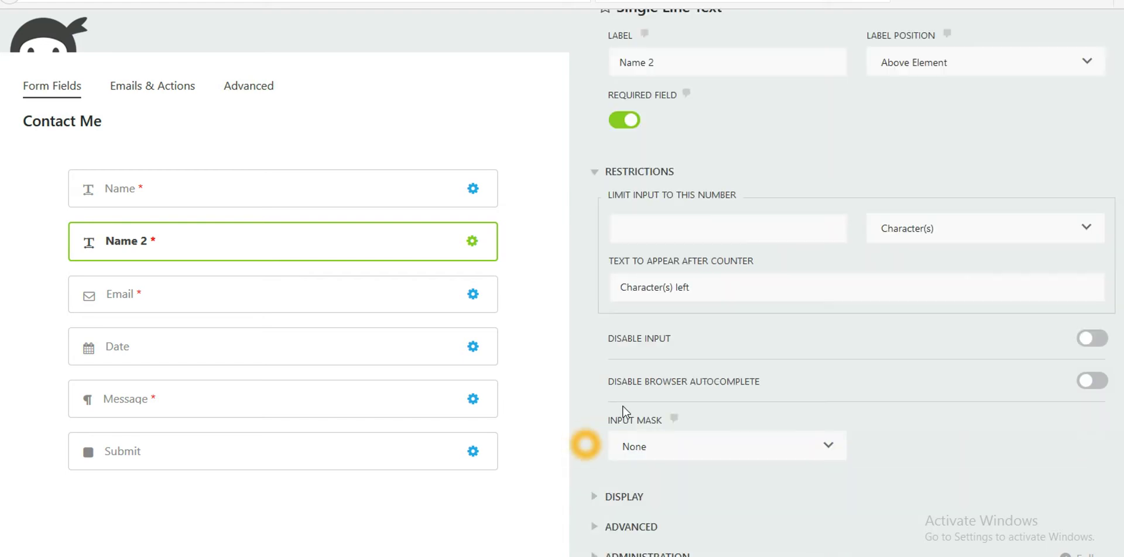
left_click(600, 498)
left_click(594, 502)
left_click(597, 497)
scroll(719, 394, "down", 2)
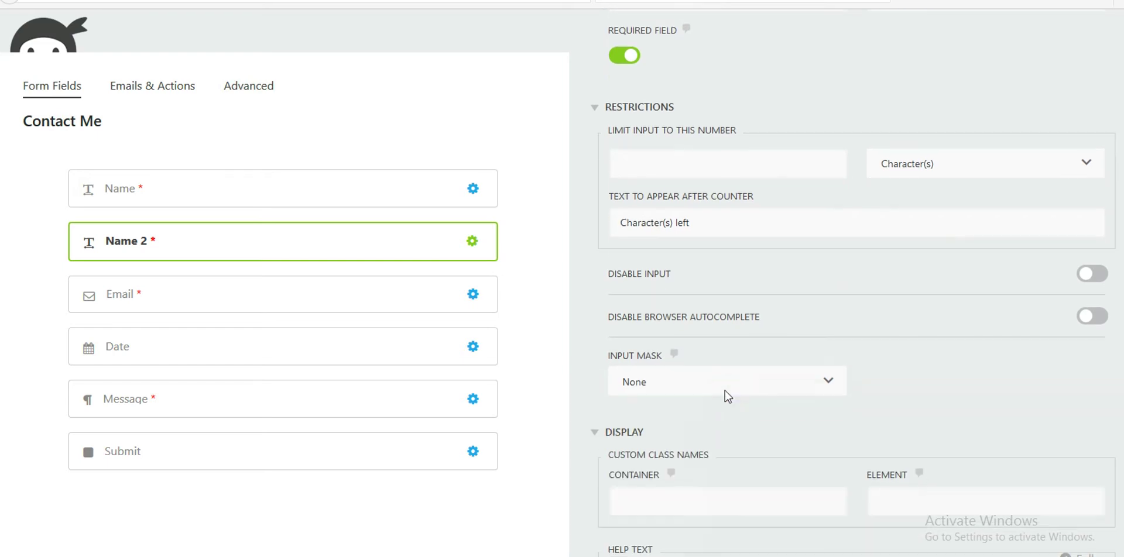
left_click(617, 425)
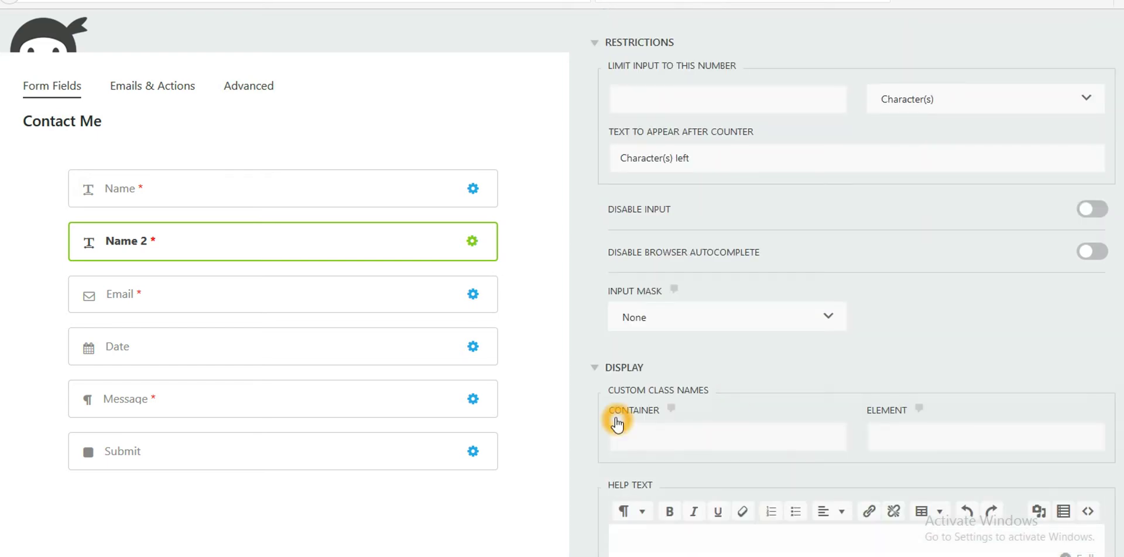
scroll(858, 426, "down", 4)
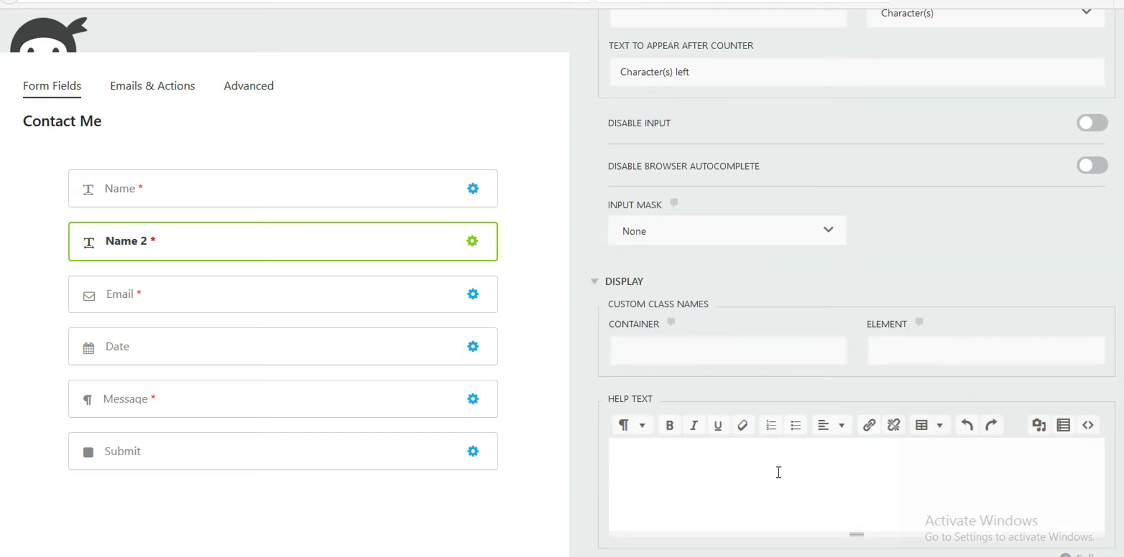
left_click(862, 417)
scroll(862, 418, "down", 1)
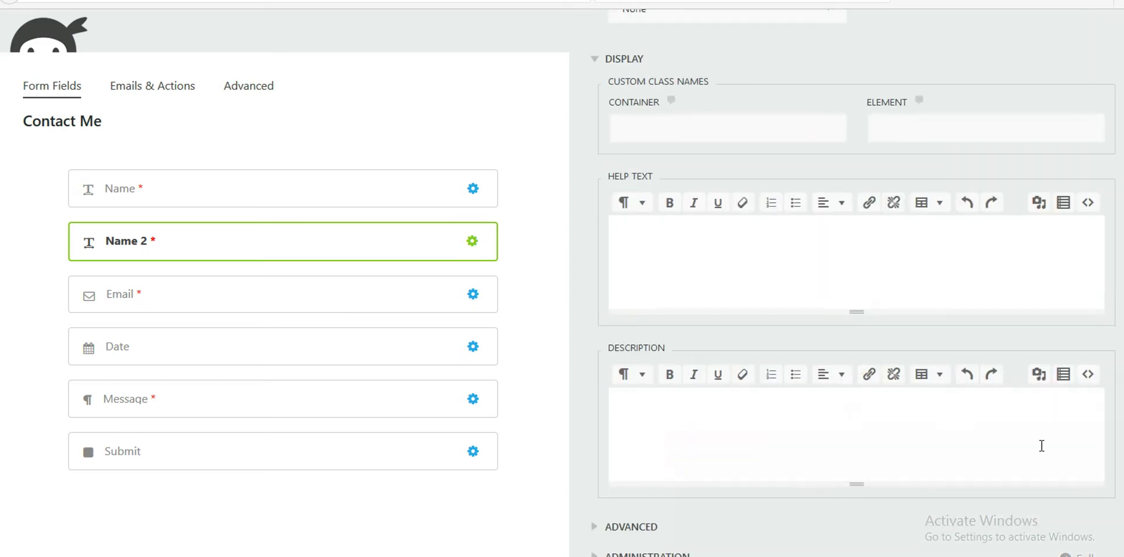
Step: Set the Name 2 field's placeholder to "name 2" in its advanced settings
left_click(602, 526)
left_click(597, 527)
scroll(665, 476, "down", 2)
left_click(674, 459)
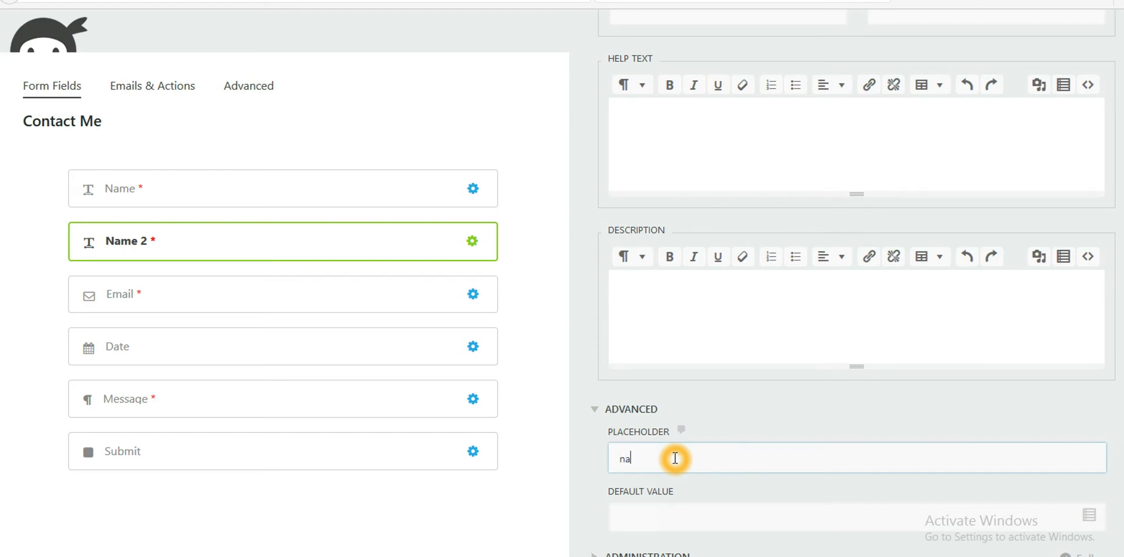
type("name2")
key("BackSpace")
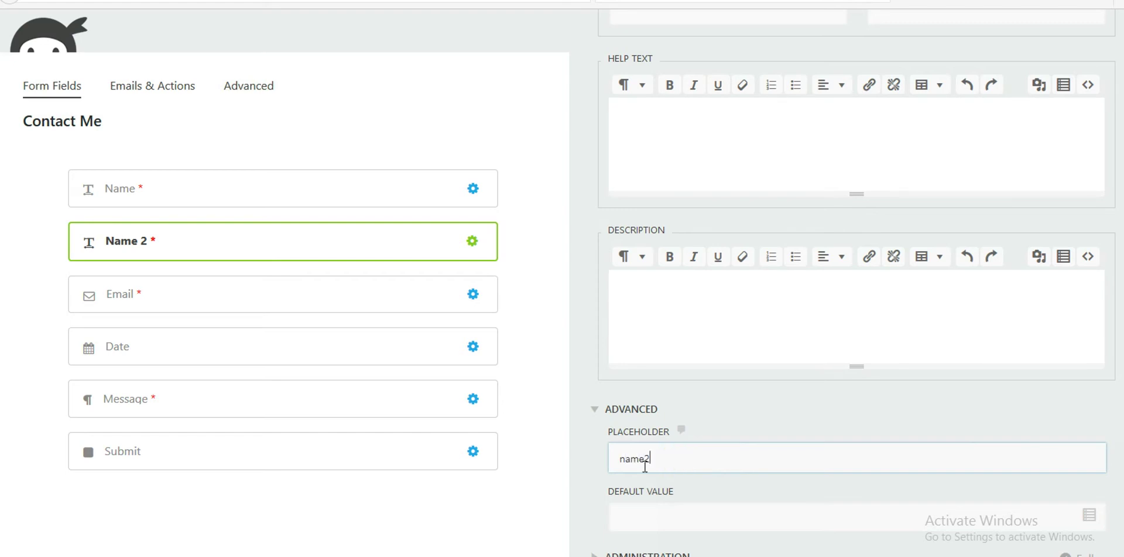
type("2")
left_click(710, 495)
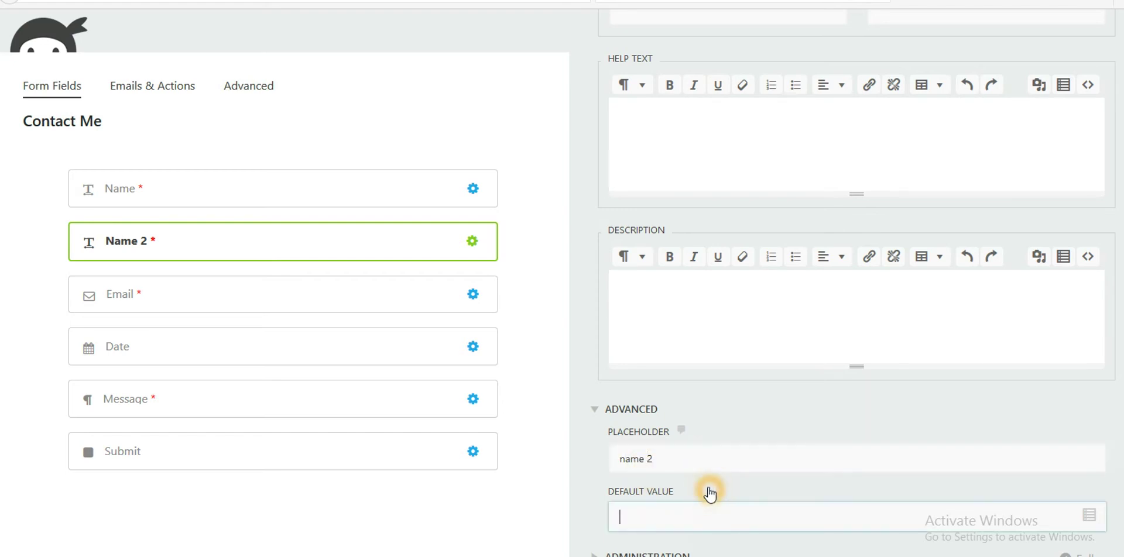
Step: Review the Name 2 field's Administration settings and finish editing the field
left_click(601, 554)
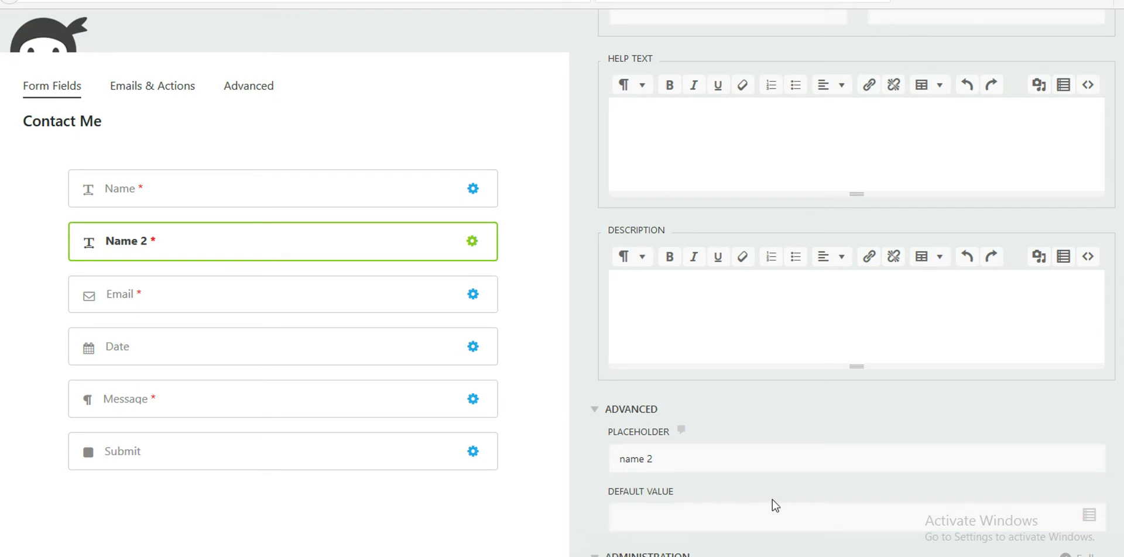
scroll(773, 501, "down", 2)
left_click(642, 480)
left_click(642, 534)
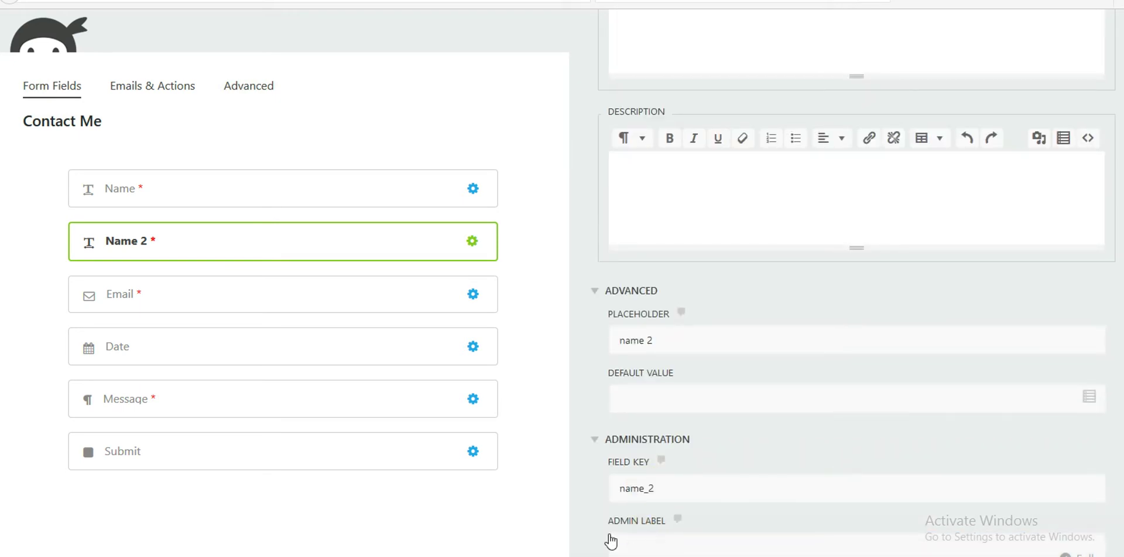
scroll(1121, 121, "up", 10)
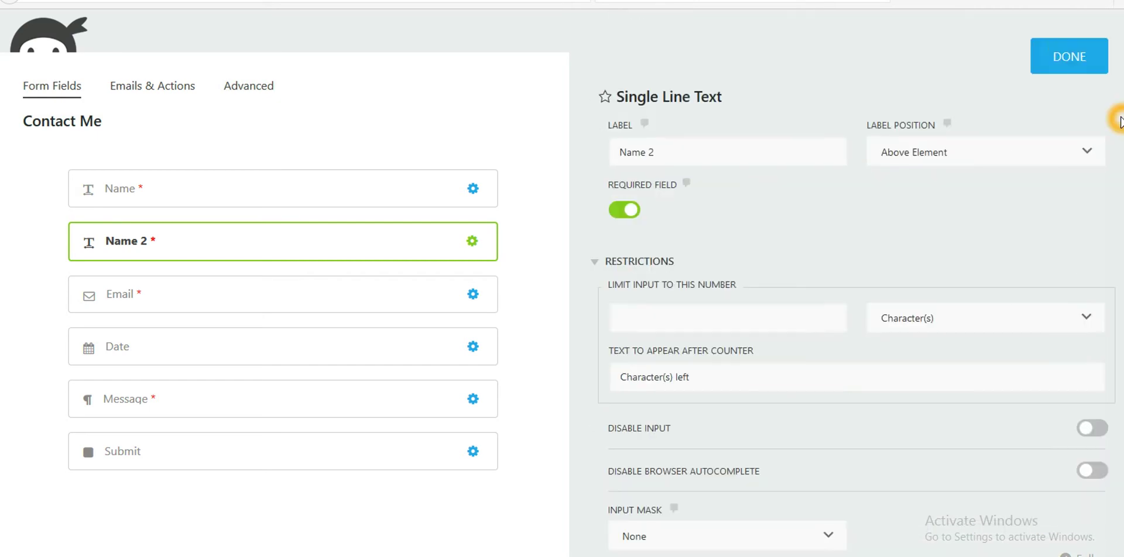
left_click(1065, 52)
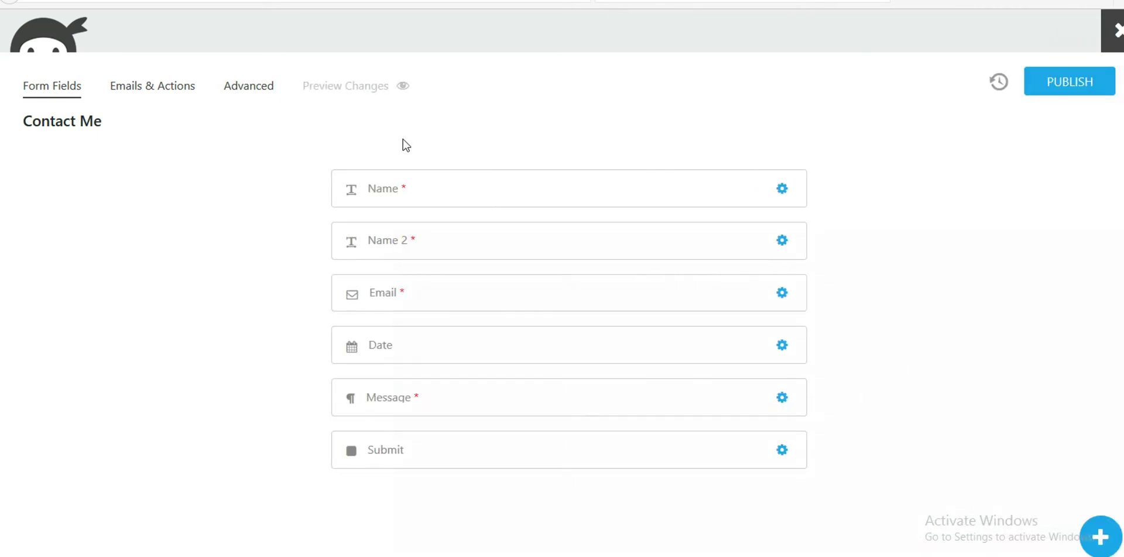
Step: Preview the changed contact form and return to the form builder
left_click(365, 94)
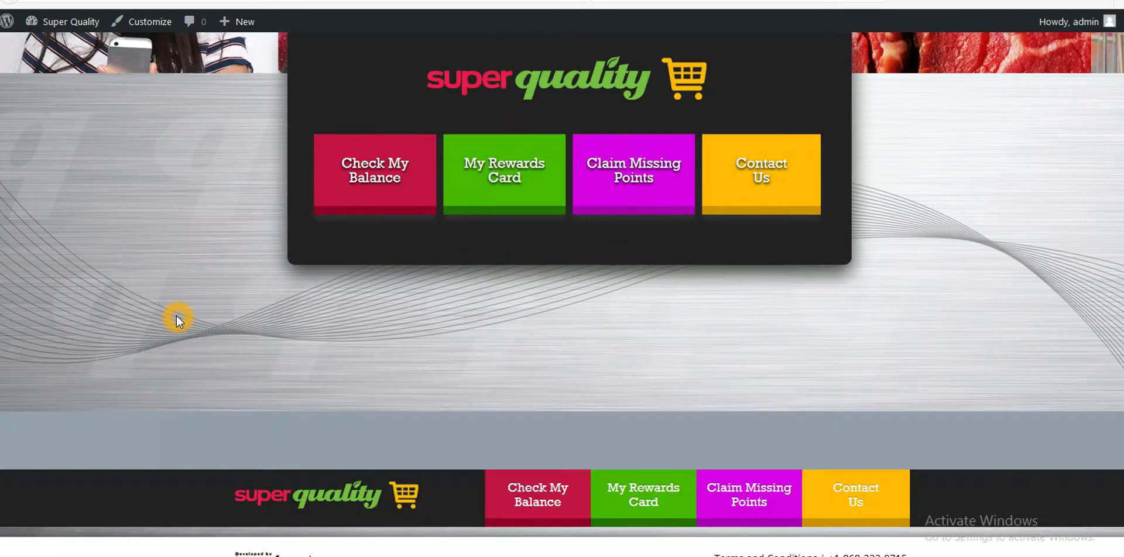
left_click(177, 316)
left_click_drag(267, 259, 436, 256)
left_click(437, 256)
key("ctrl+shift+Tab")
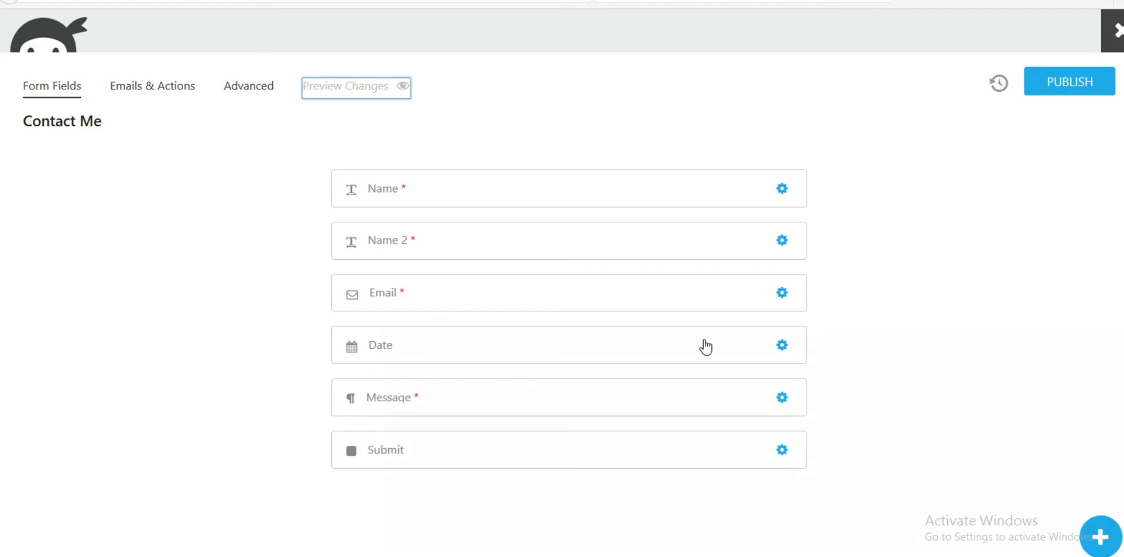
Step: Make the Date field required and close its settings
mouse_move(783, 345)
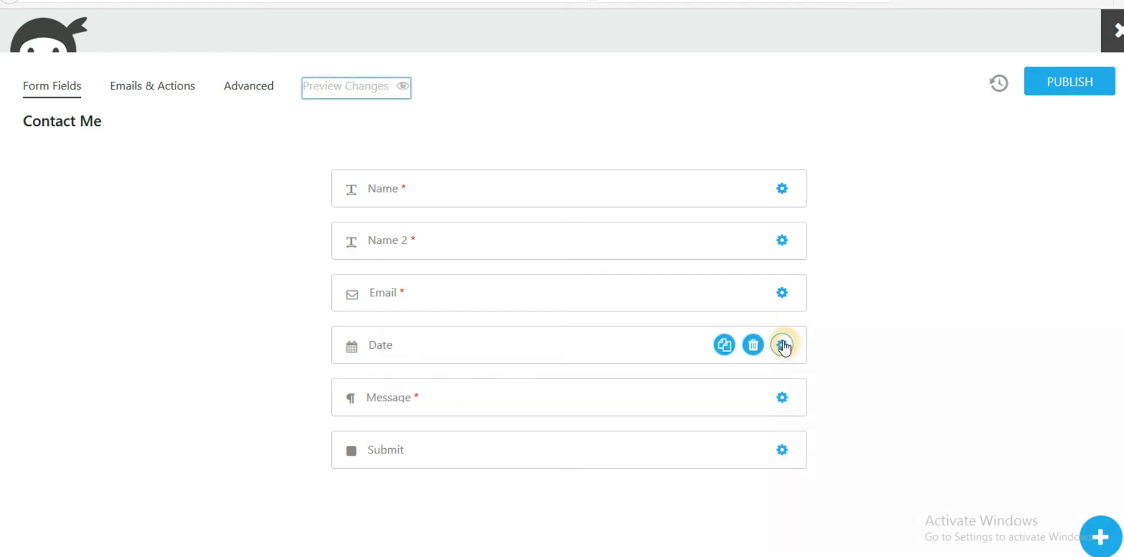
left_click(783, 345)
left_click(635, 212)
left_click(1065, 63)
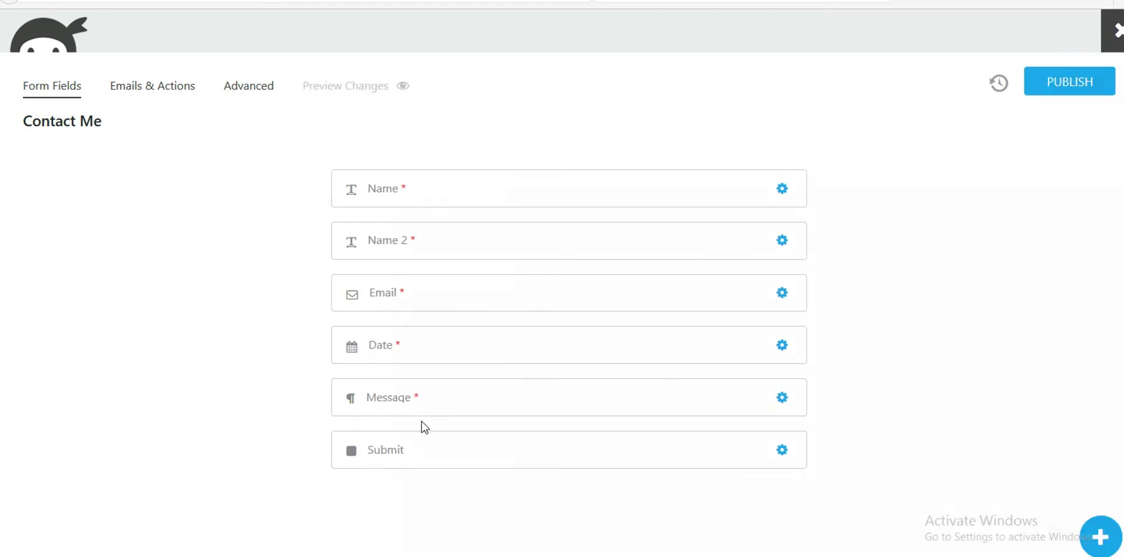
left_click(1066, 88)
Step: Add two First Name fields from the user information fields to the form
left_click(1103, 536)
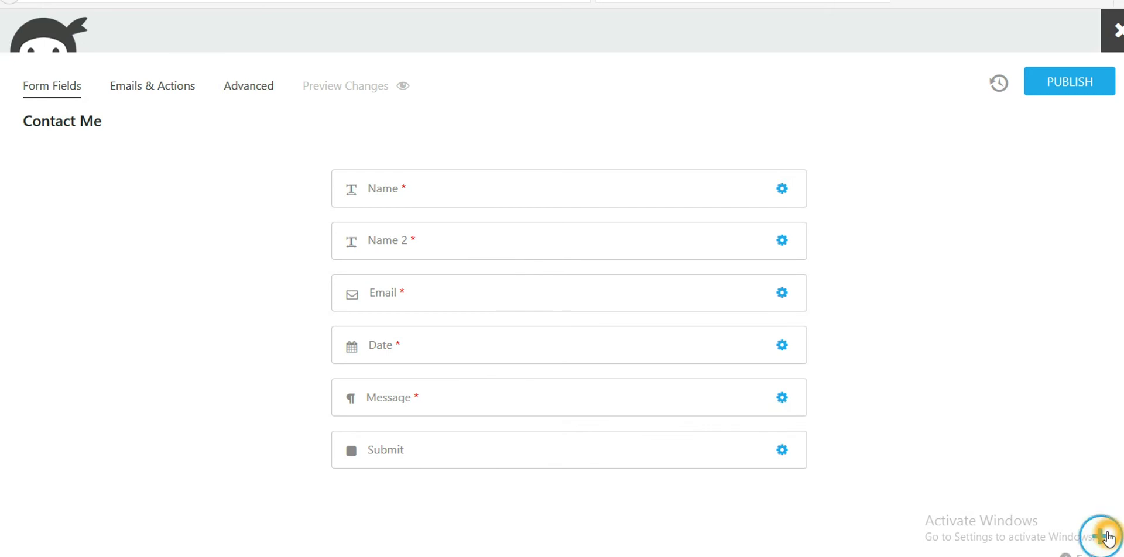
left_click(684, 318)
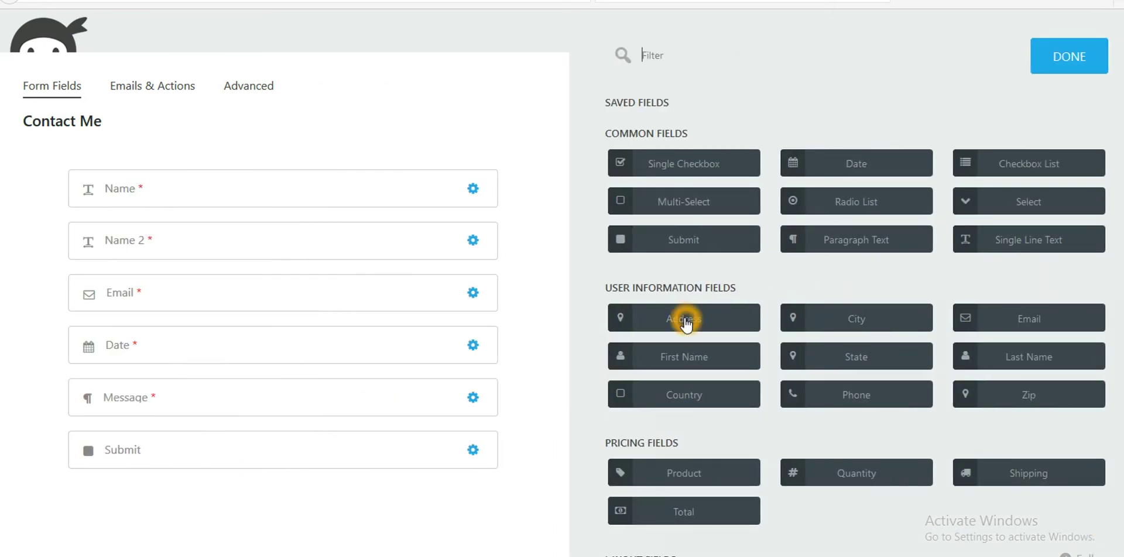
left_click(704, 358)
left_click(704, 358)
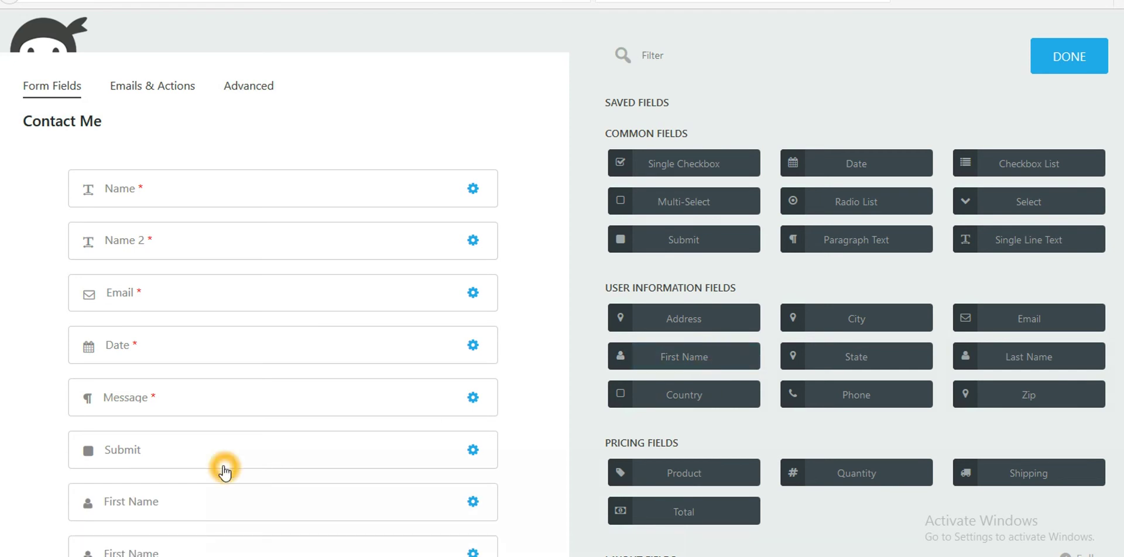
Step: Delete one of the duplicate First Name fields and move the remaining one to the top of the form
left_click(447, 501)
left_click_drag(448, 504, 427, 161)
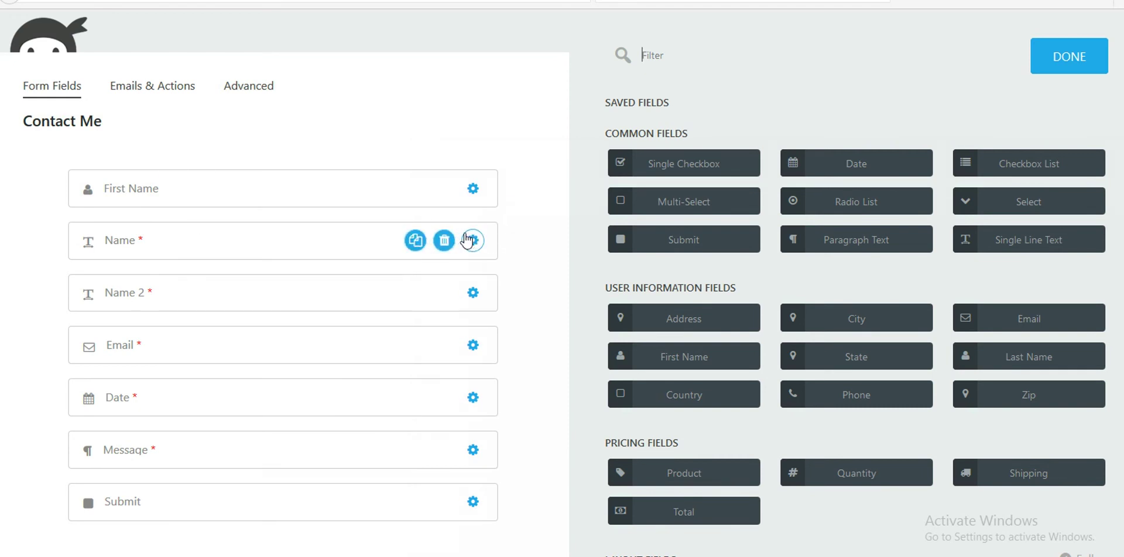
Step: Delete the original Name field below First Name and finish editing the Contact Me form
left_click(444, 240)
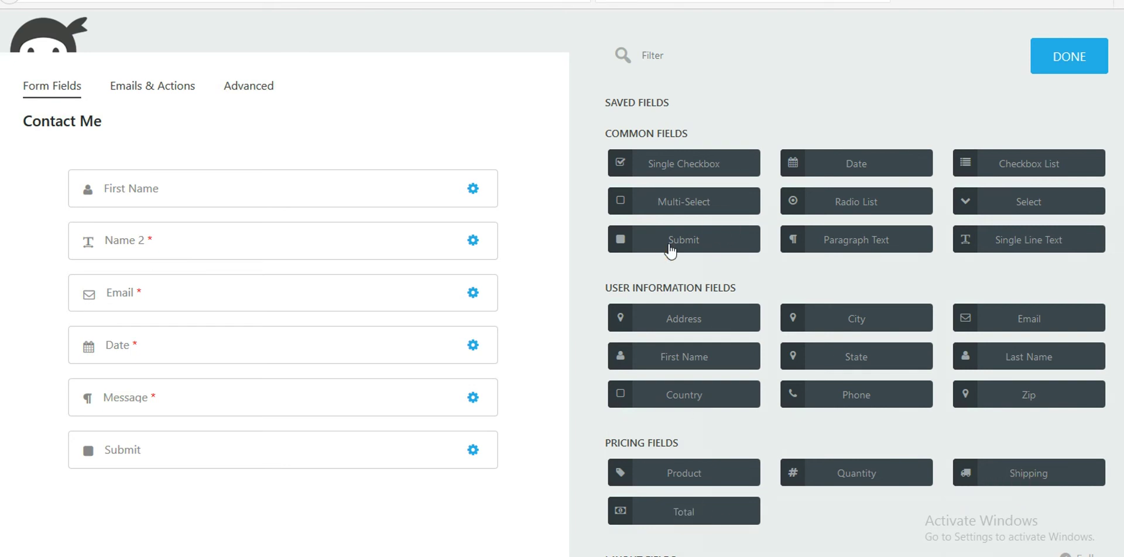
left_click(1074, 56)
left_click(1069, 80)
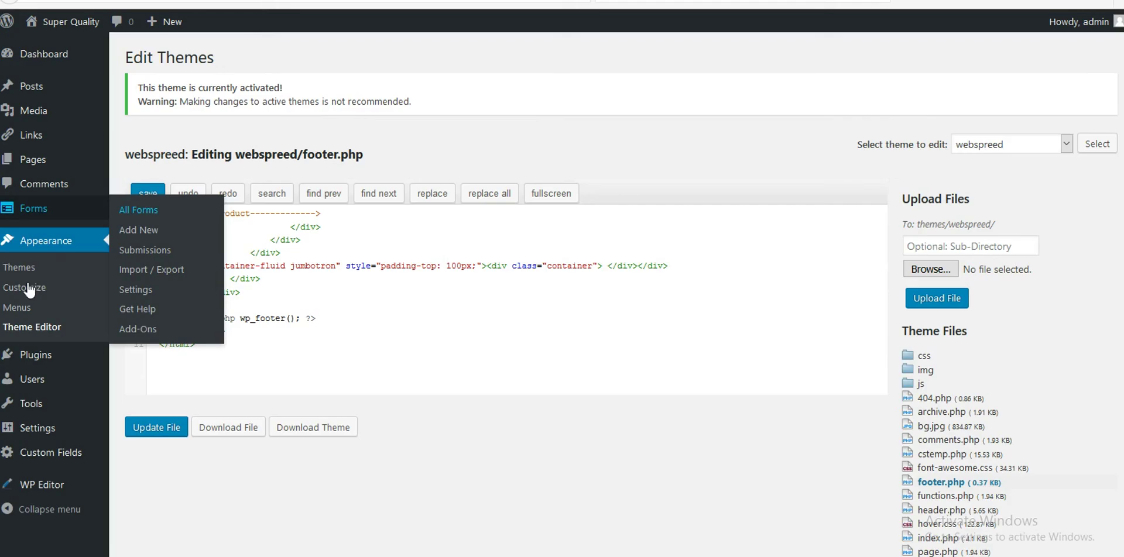
Step: Open the list of all forms and preview the Contact Me form with shortcode [ninja_form id=4]
left_click(126, 214)
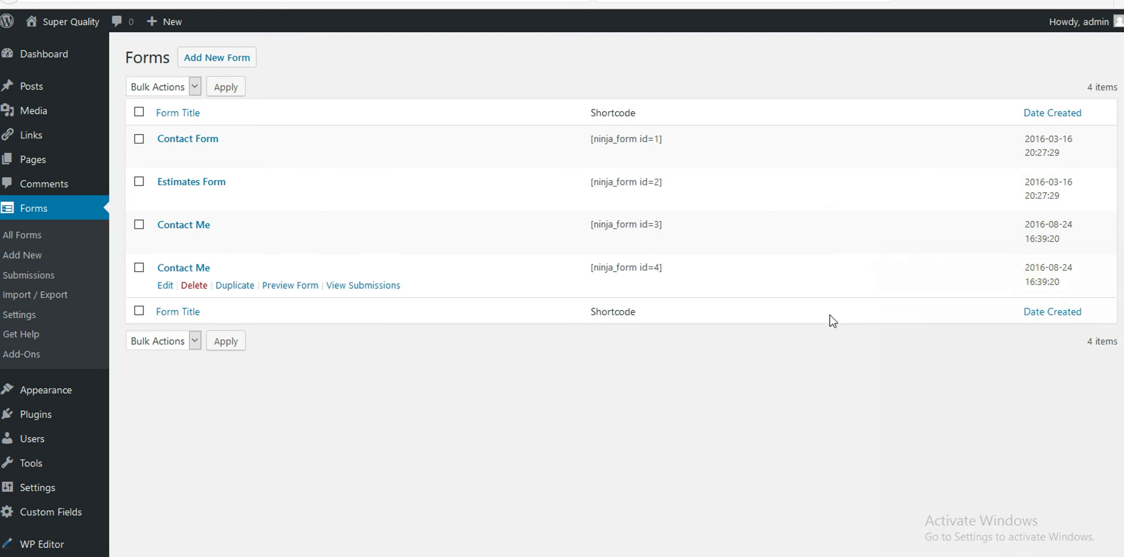
left_click(856, 398)
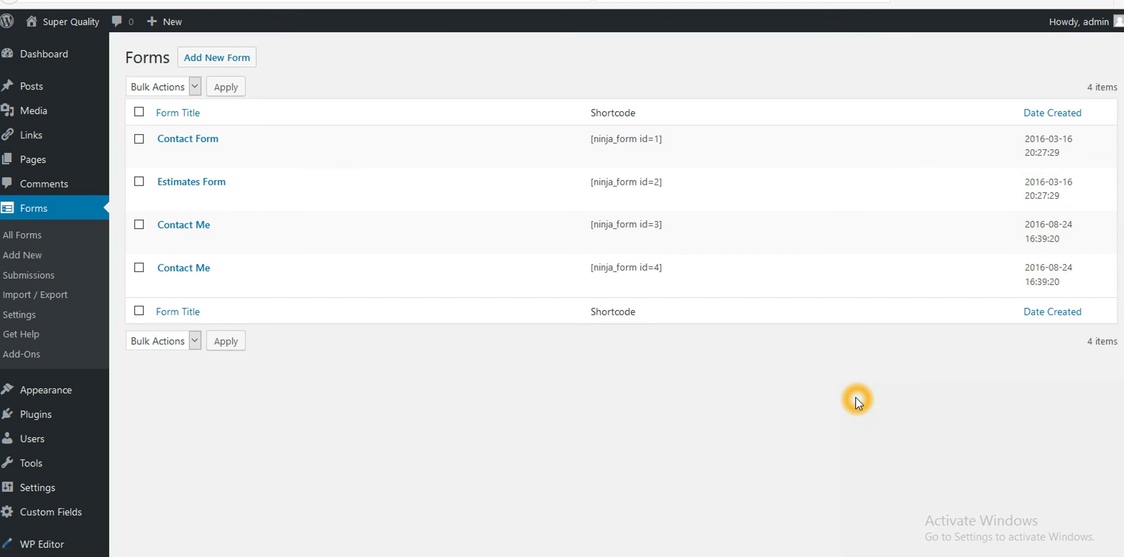
mouse_move(601, 261)
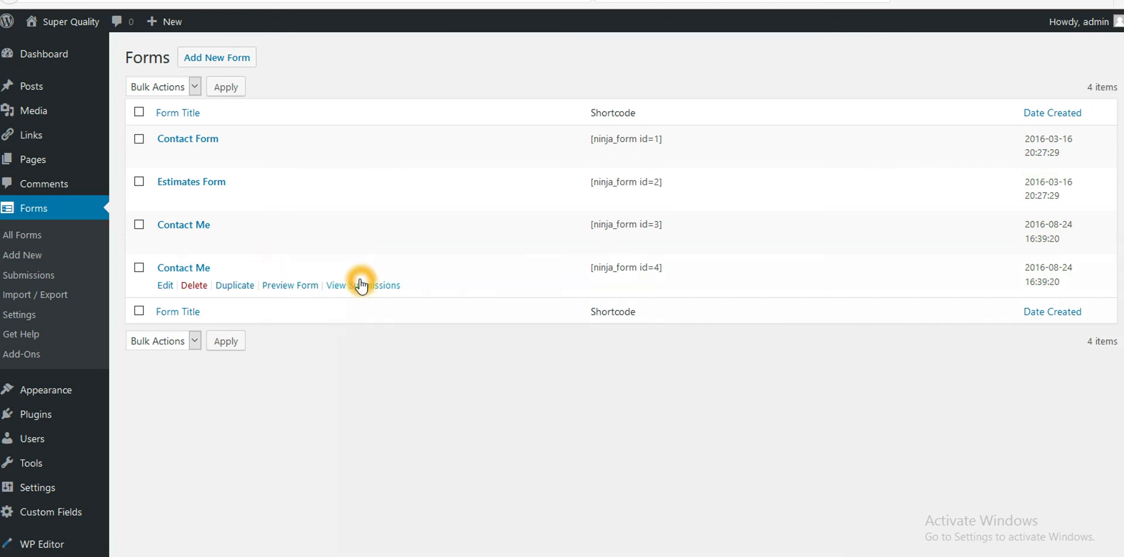
left_click(294, 287)
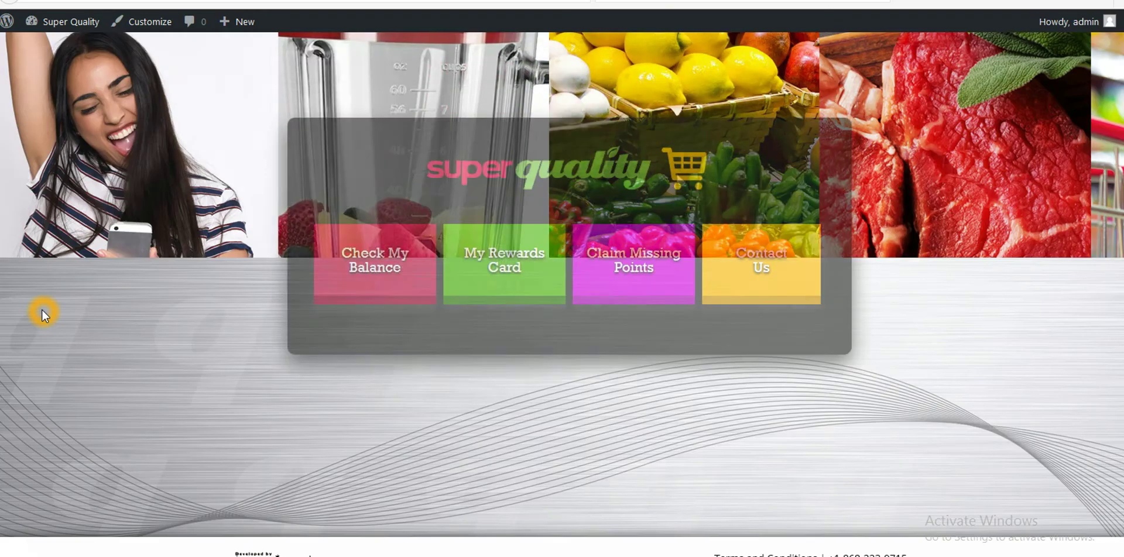
Step: Test the previewed form by entering and leaving the First Name, Name 2 and Email fields empty
scroll(42, 311, "down", 10)
scroll(42, 312, "up", 2)
scroll(42, 311, "up", 8)
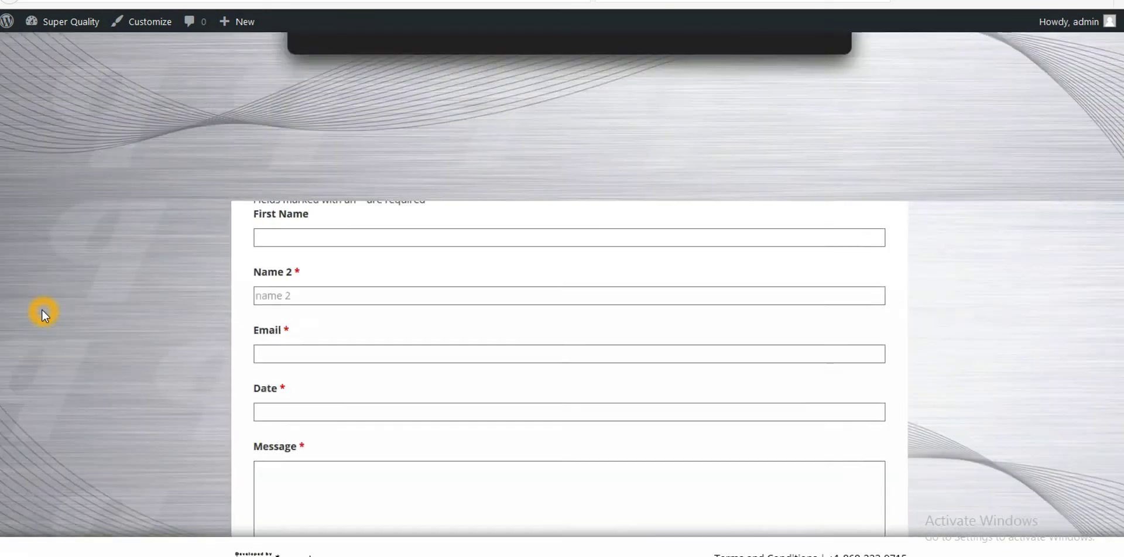
scroll(157, 257, "down", 9)
left_click(274, 76)
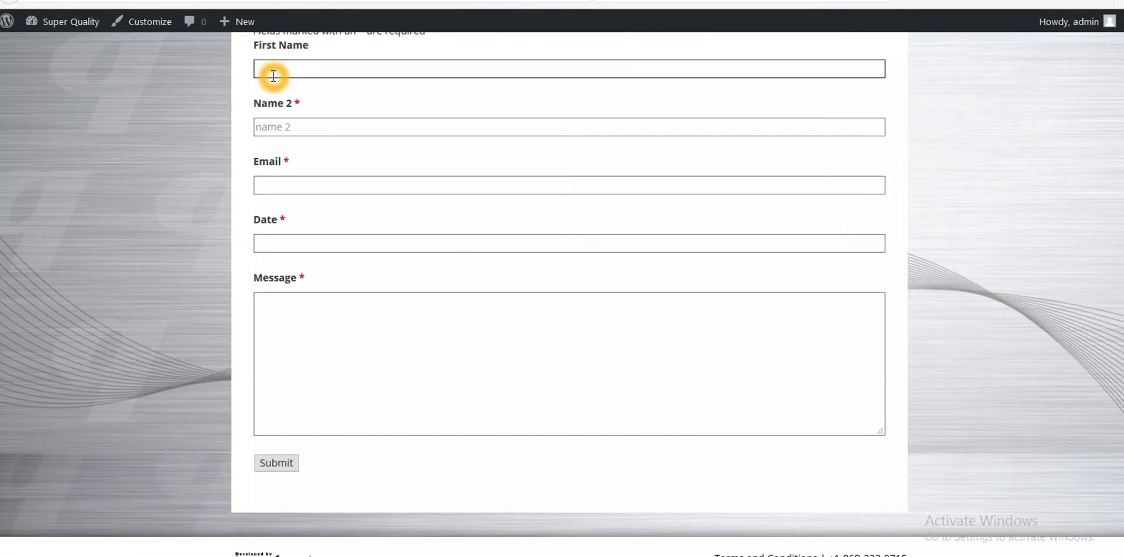
left_click(272, 73)
left_click(279, 124)
left_click(296, 186)
left_click(296, 188)
Step: Choose 12 October 2016 in the preview's Date field and move into the Message field
left_click(299, 276)
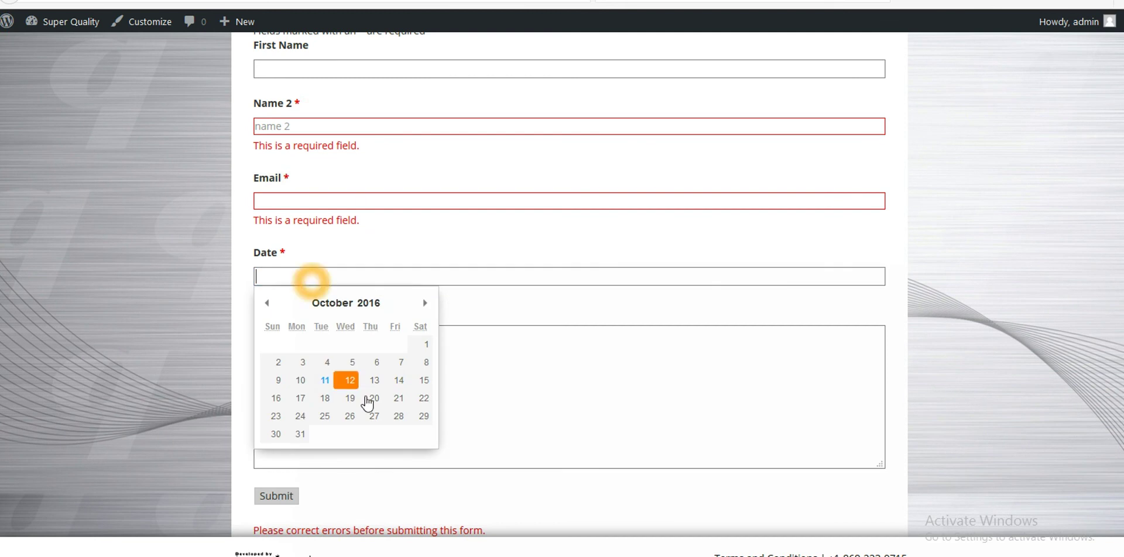
left_click(351, 382)
left_click(451, 404)
scroll(225, 407, "down", 1)
left_click(419, 298)
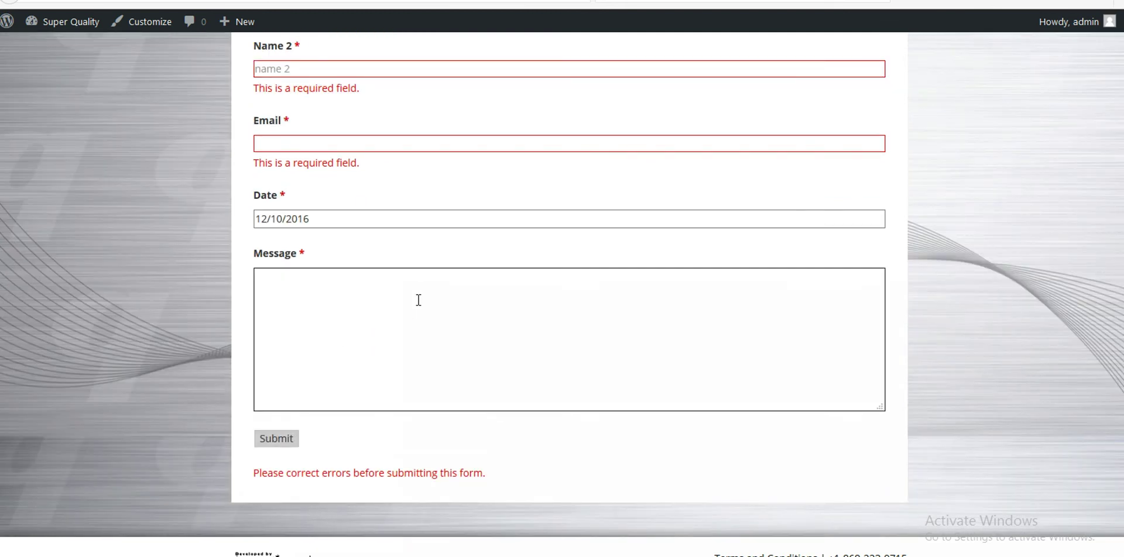
scroll(389, 268, "up", 10)
scroll(179, 329, "down", 8)
scroll(179, 329, "down", 1)
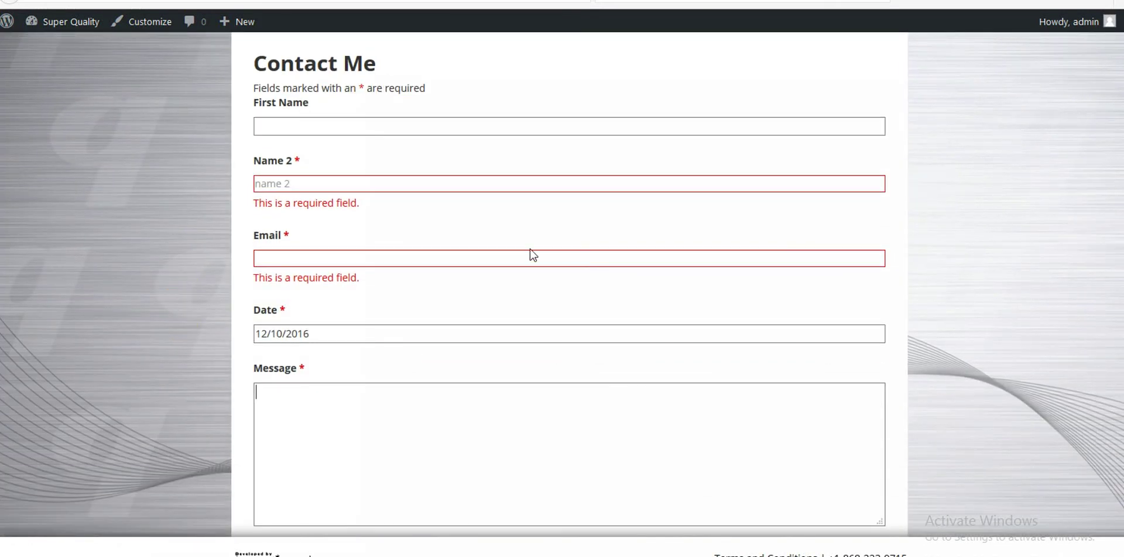
left_click(1085, 167)
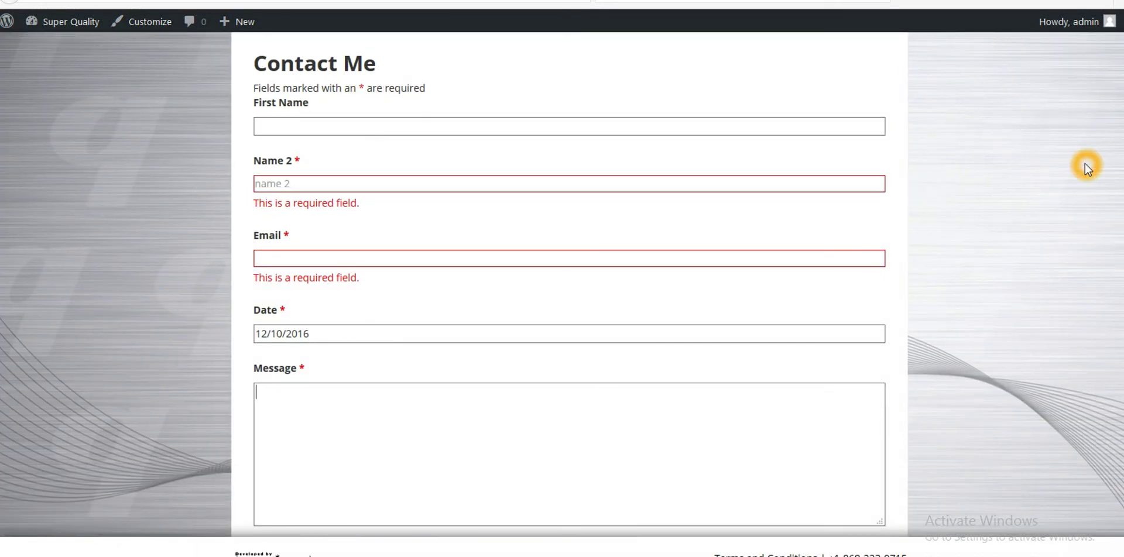